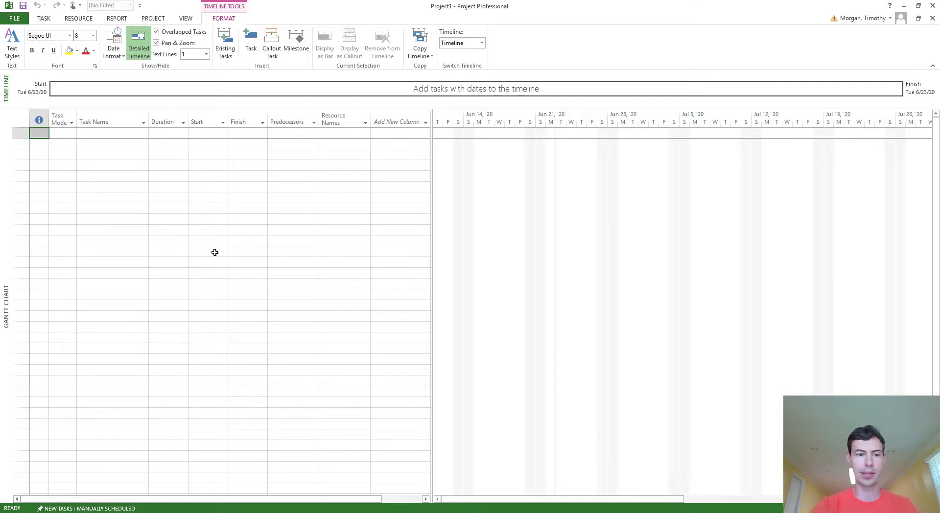
# Step: Enter the task names Initiation, Planning, Execution and Close-out in rows 1–4
pyautogui.click(121, 132)
pyautogui.write('Initiatio')
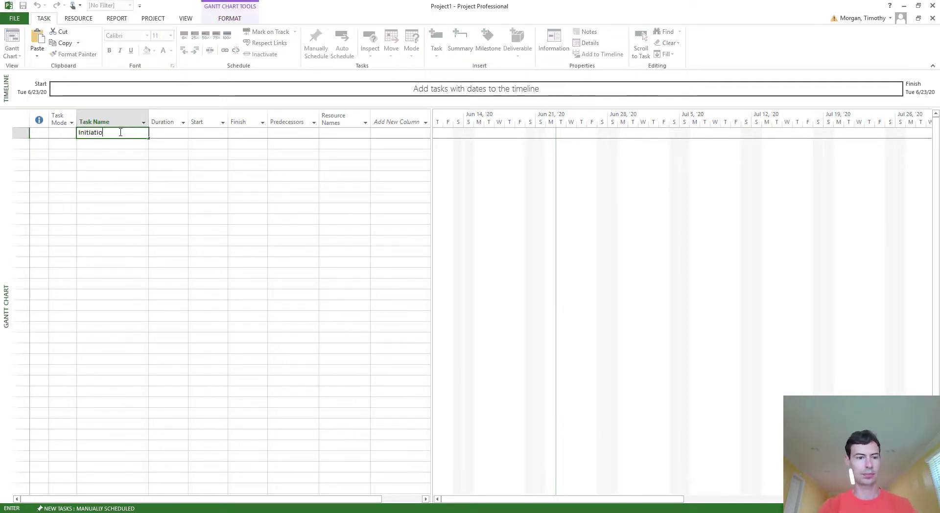
pyautogui.write('n')
pyautogui.press('Return')
pyautogui.write('Planning')
pyautogui.press('Return')
pyautogui.write('Execution')
pyautogui.press('Return')
pyautogui.write('Close-out')
# Step: Give the tasks durations of 30, 50, 100 and 20 days, linked through predecessors 1, 2, 3
pyautogui.click(208, 132)
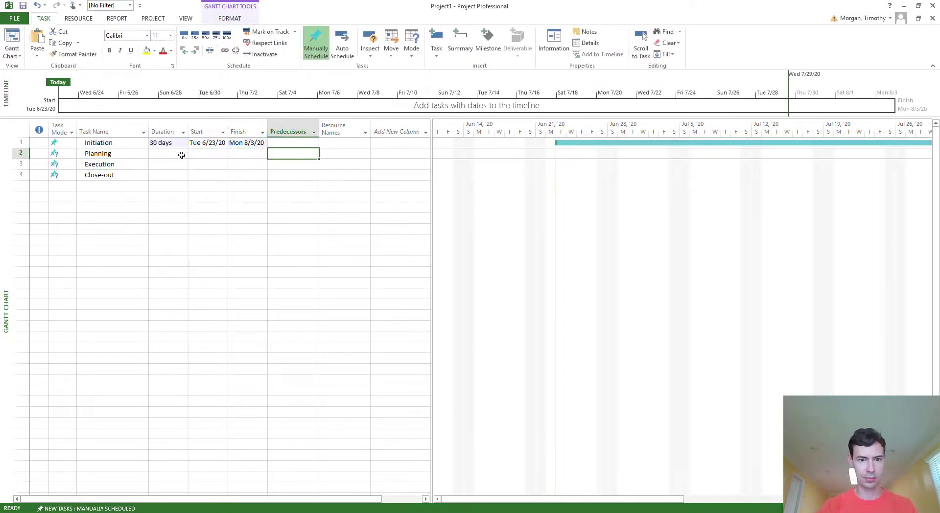
pyautogui.write('1')
pyautogui.press('Left')
pyautogui.press('Left')
pyautogui.press('Left')
pyautogui.write('50')
pyautogui.press('Return')
pyautogui.press('Right')
pyautogui.press('Right')
pyautogui.press('Right')
pyautogui.write('2')
pyautogui.press('Left')
pyautogui.press('Left')
pyautogui.press('Left')
pyautogui.write('100')
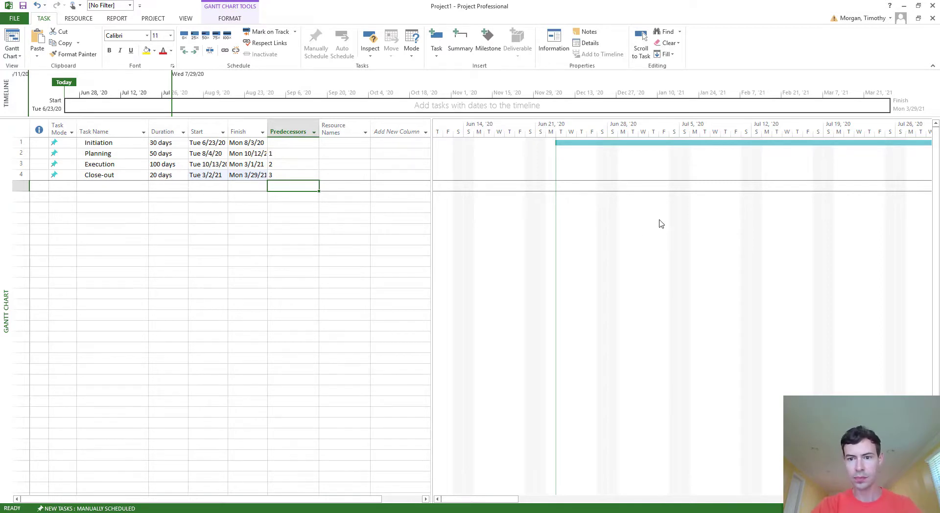
pyautogui.scroll(-3, 662, 224)
# Step: Zoom the Gantt timescale out to quarters to view the whole four-task schedule
pyautogui.scroll(-2, 661, 223)
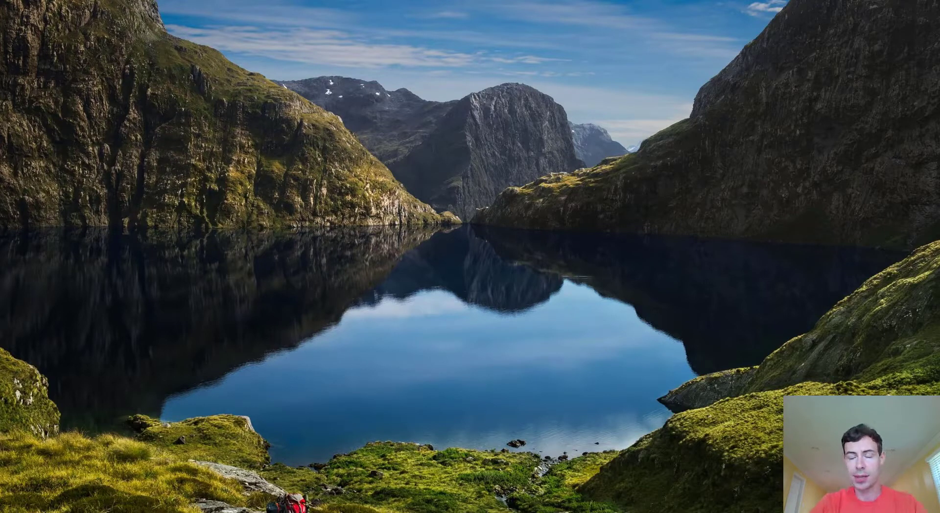
# Step: Launch Smartsheet through Launchy with 'smar' to reach the Planning/Tracking Documents folder
pyautogui.hotkey('alt', 'space')
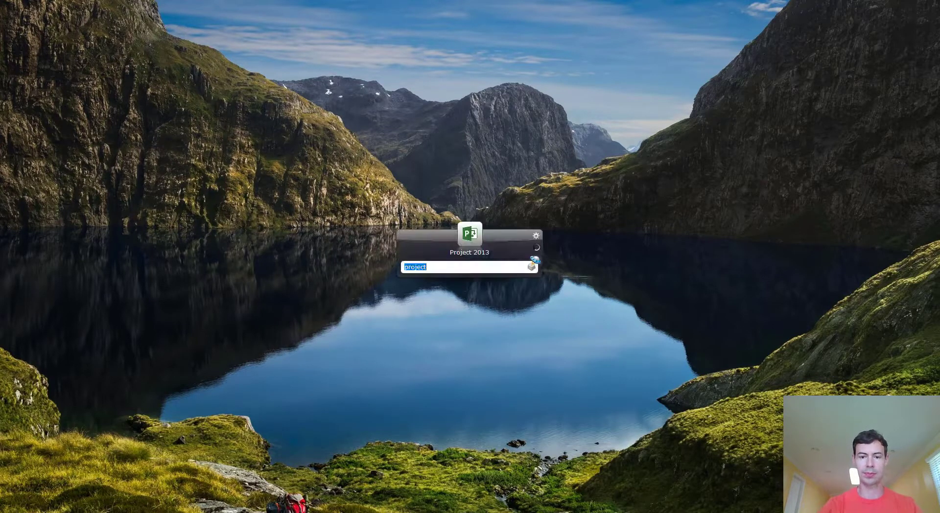
pyautogui.write('smar')
pyautogui.press('Return')
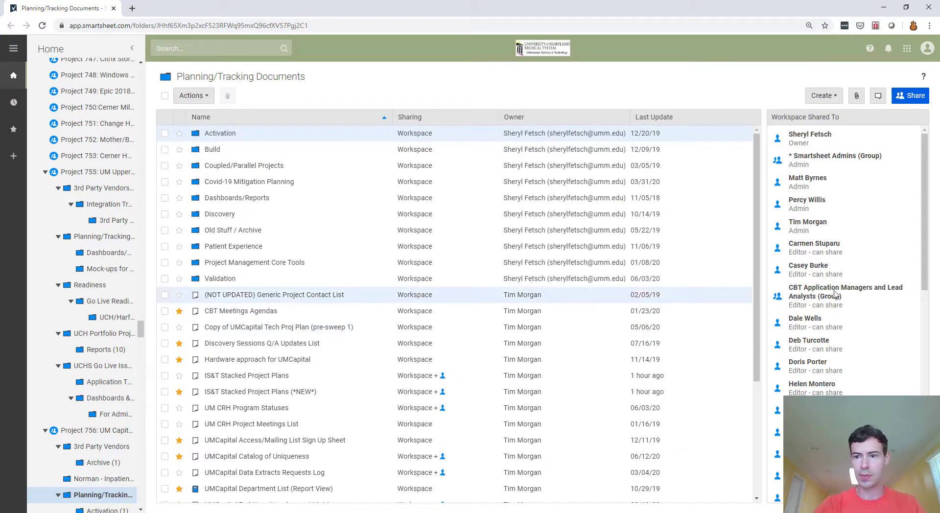
# Step: Create a new Project sheet, keeping the default name 'New Sheet'
pyautogui.click(838, 101)
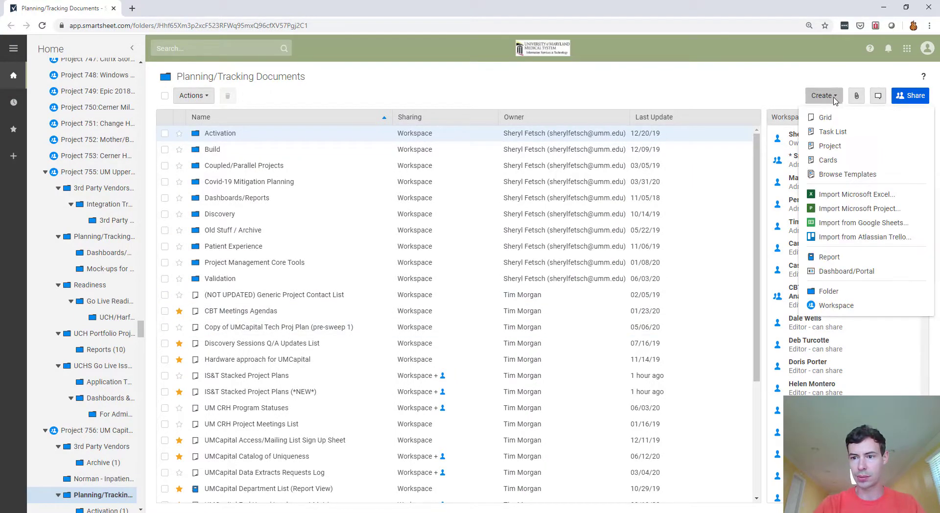
pyautogui.click(833, 149)
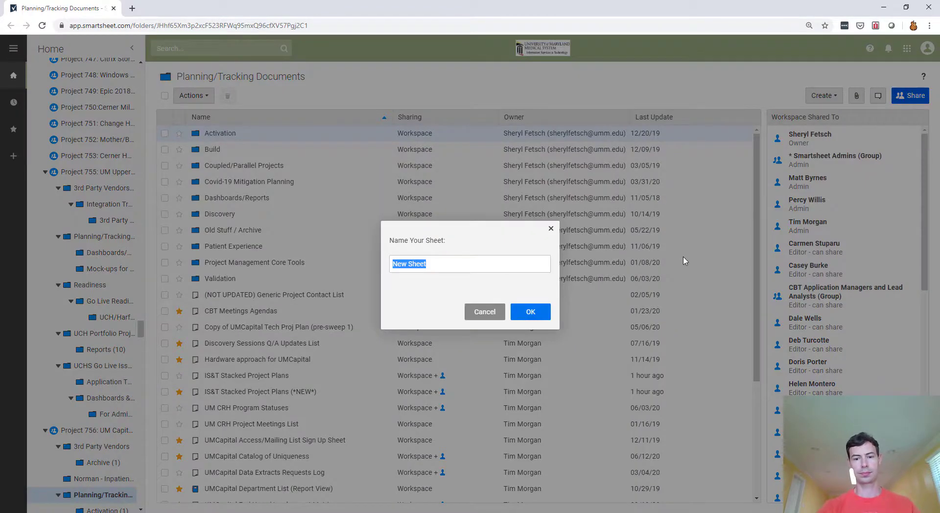
pyautogui.click(549, 312)
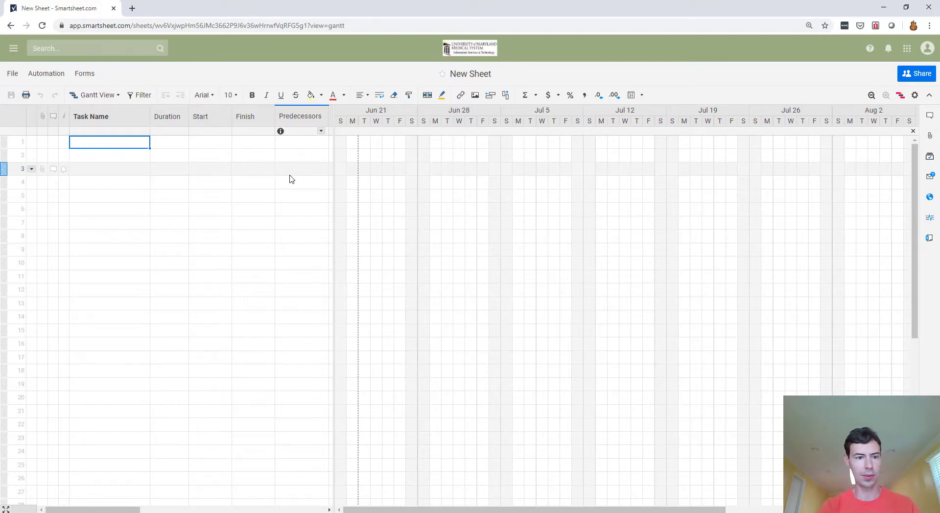
# Step: Enter the task names Initiation, Planning, Execution and Close-out in the grid
pyautogui.write('Initiation')
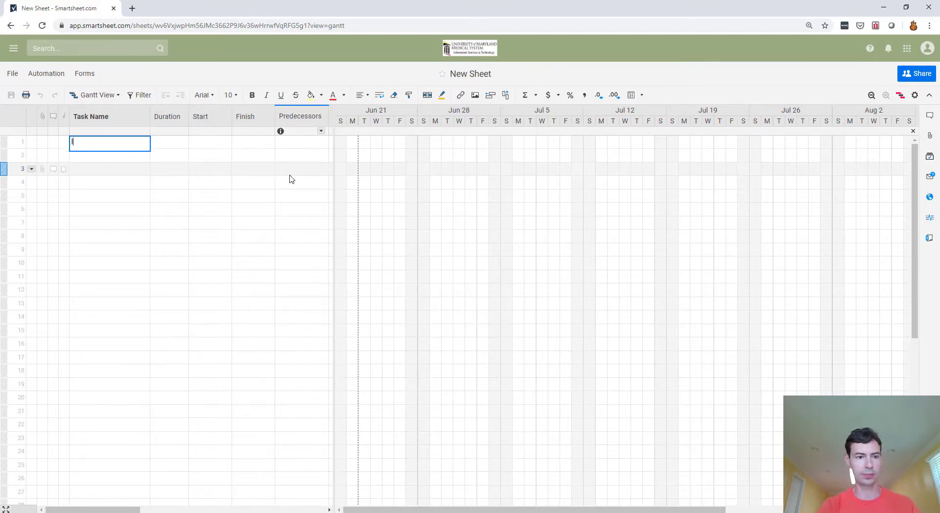
pyautogui.press('Return')
pyautogui.write('Planning')
pyautogui.press('Return')
pyautogui.write('Execution')
pyautogui.press('Return')
pyautogui.write('Close-out')
pyautogui.press('Return')
# Step: Set durations 30d, 50d, 100d, 20d and predecessors 1, 2, 3
pyautogui.write('30d 50d 100d 20d')
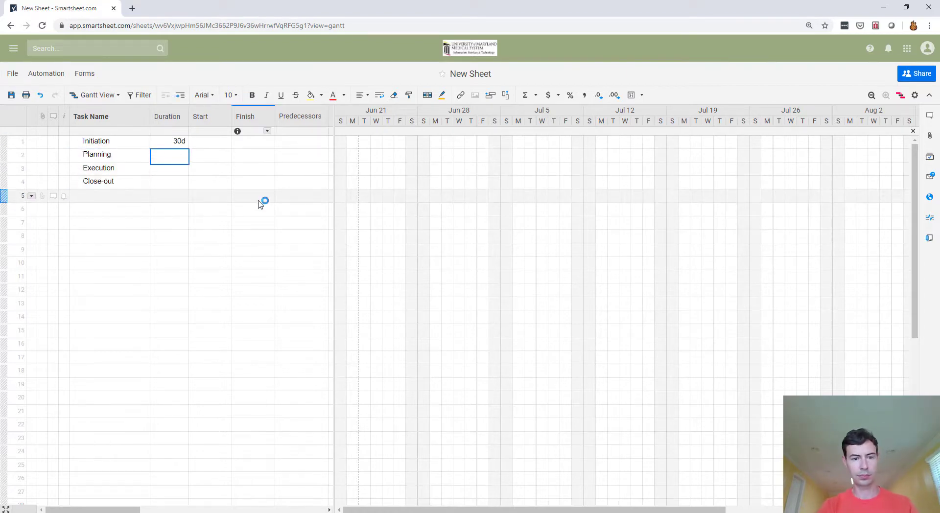
pyautogui.click(299, 154)
pyautogui.write('1 2 3')
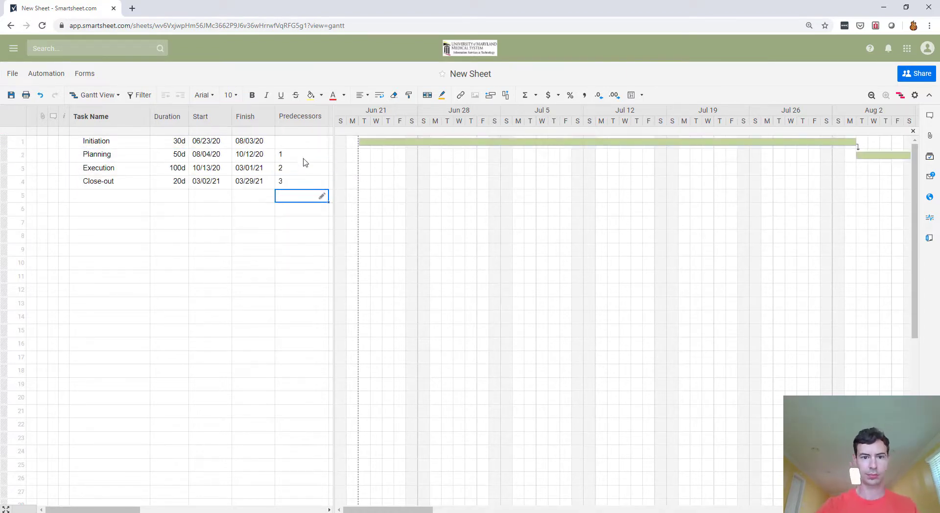
# Step: Adjust the Gantt zoom so all four bars show on a monthly scale
pyautogui.click(871, 95)
pyautogui.click(872, 95)
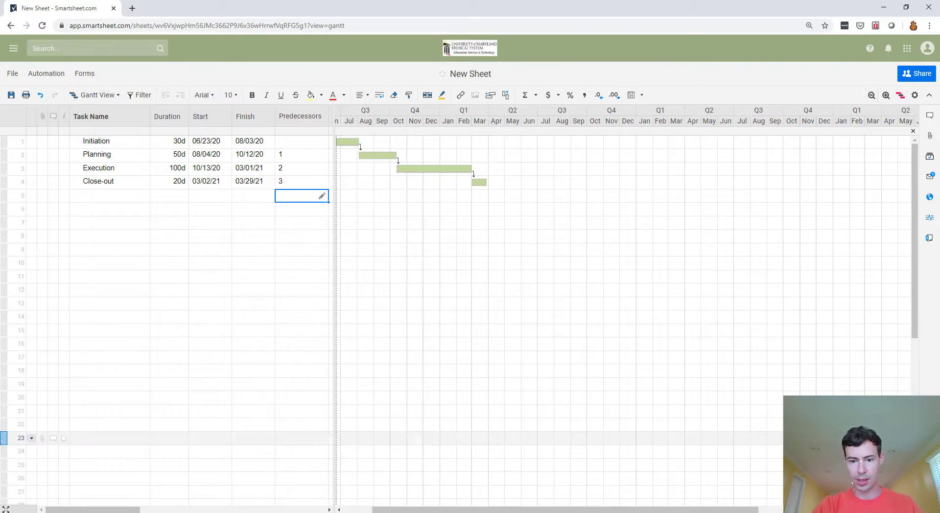
pyautogui.click(887, 96)
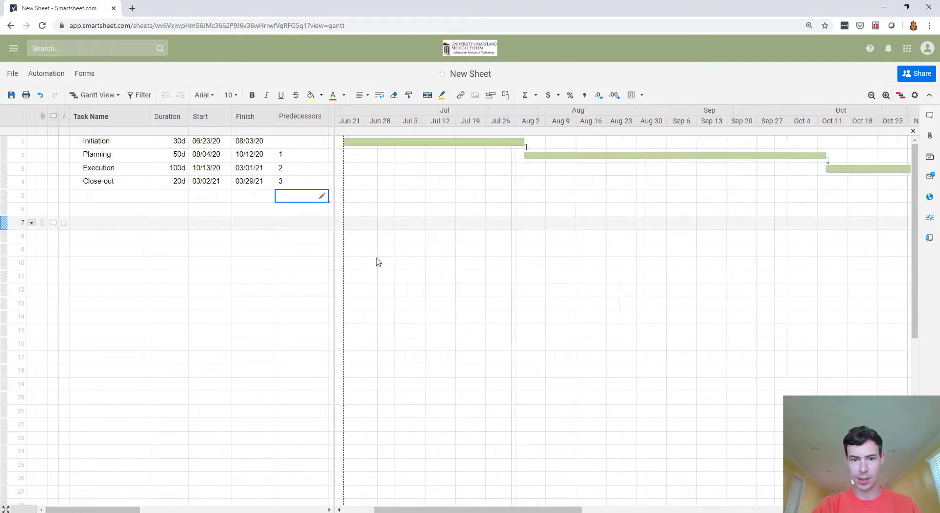
pyautogui.click(871, 95)
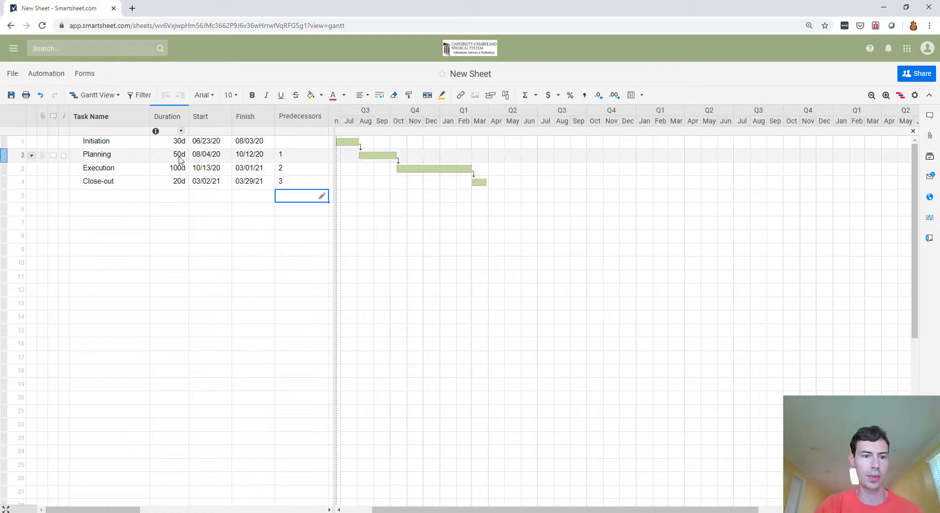
# Step: Select the first three task names: Initiation, Planning and Execution
pyautogui.moveTo(98, 141); pyautogui.dragTo(104, 174)
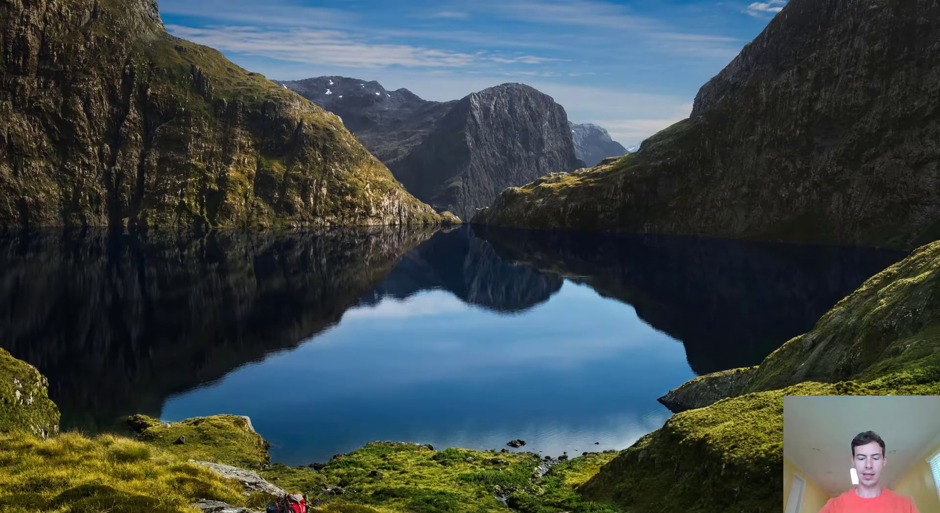
# Step: Launch Excel 2016 from Launchy and start an online template search for 'gannt'
pyautogui.hotkey('alt', 'space')
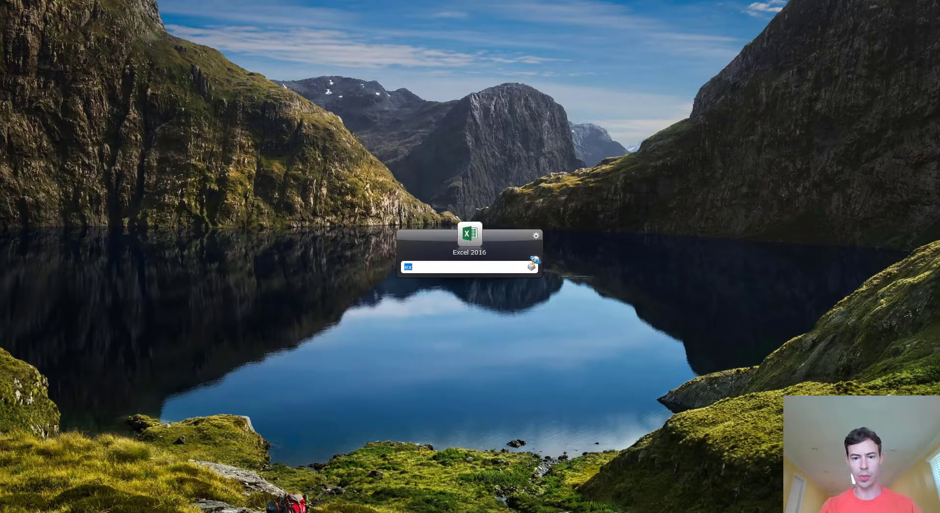
pyautogui.press('Return')
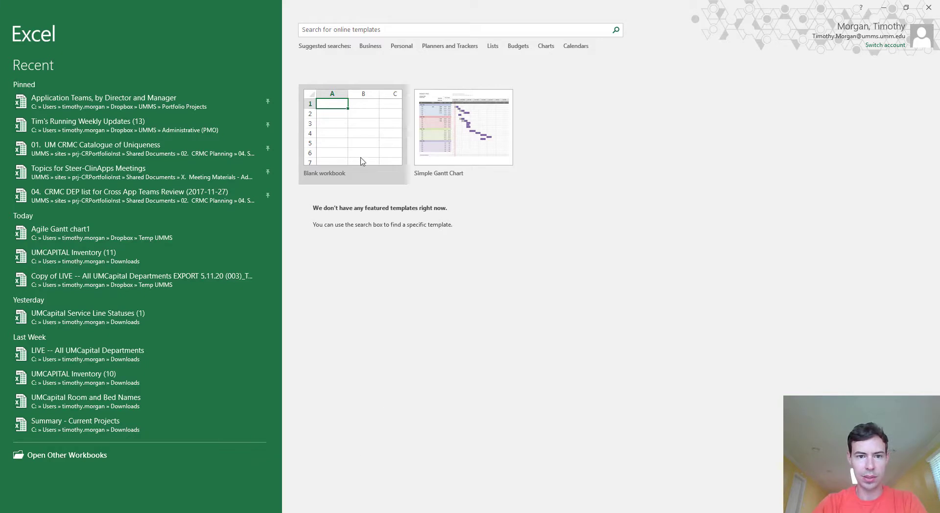
pyautogui.click(351, 32)
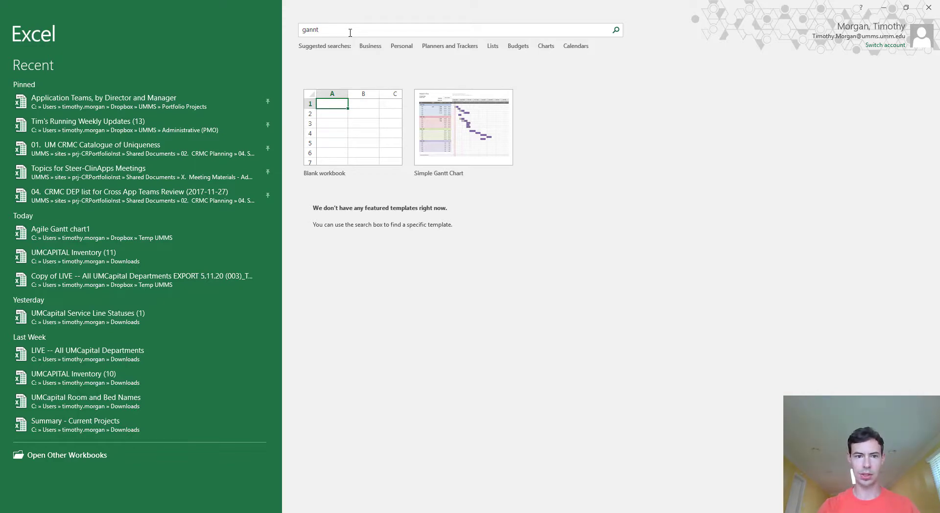
# Step: Search templates for 'gannt' and create a workbook from Simple Gantt Chart
pyautogui.press('Return')
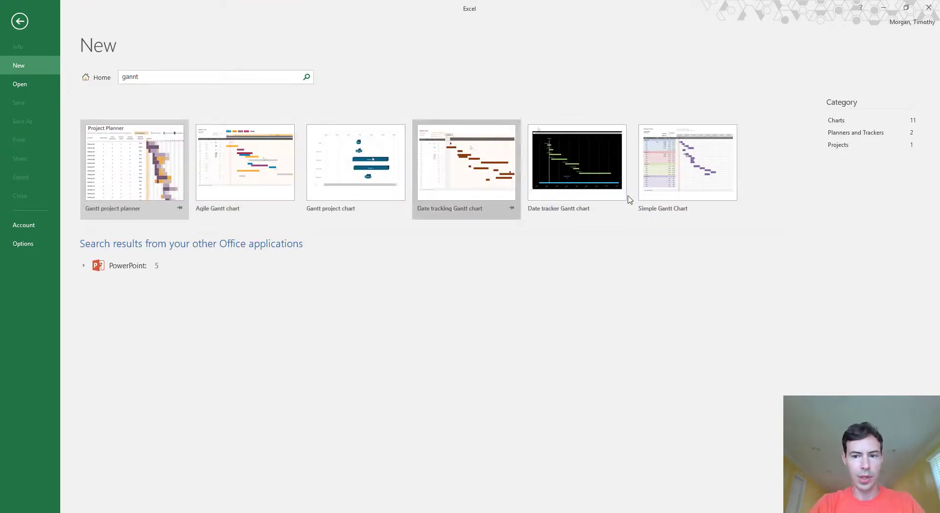
pyautogui.click(701, 182)
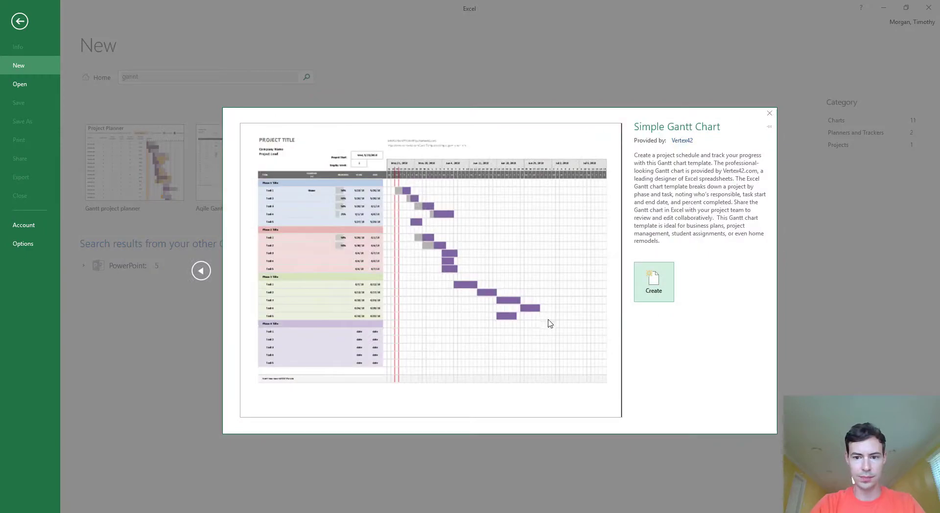
pyautogui.click(655, 289)
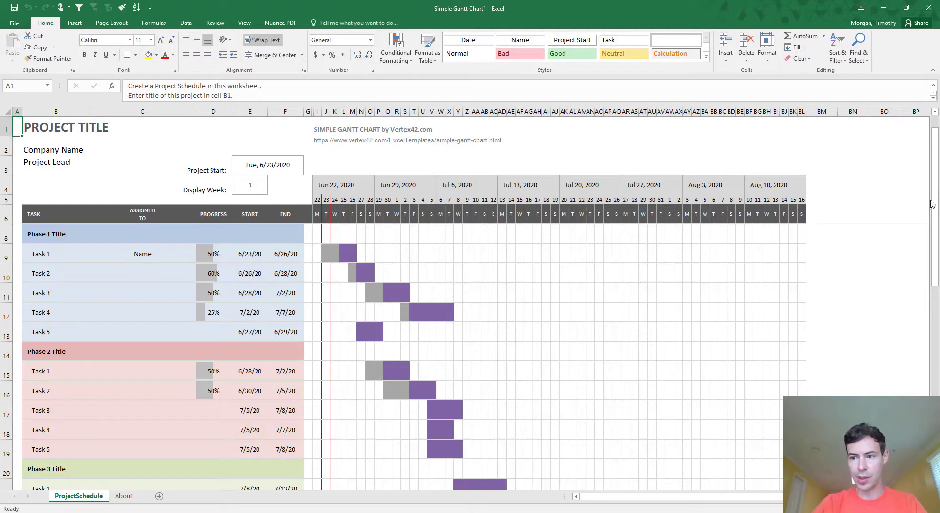
# Step: Hide rows 14 through 31, covering the Phase 2, 3 and 4 blocks
pyautogui.moveTo(936, 193); pyautogui.dragTo(935, 194)
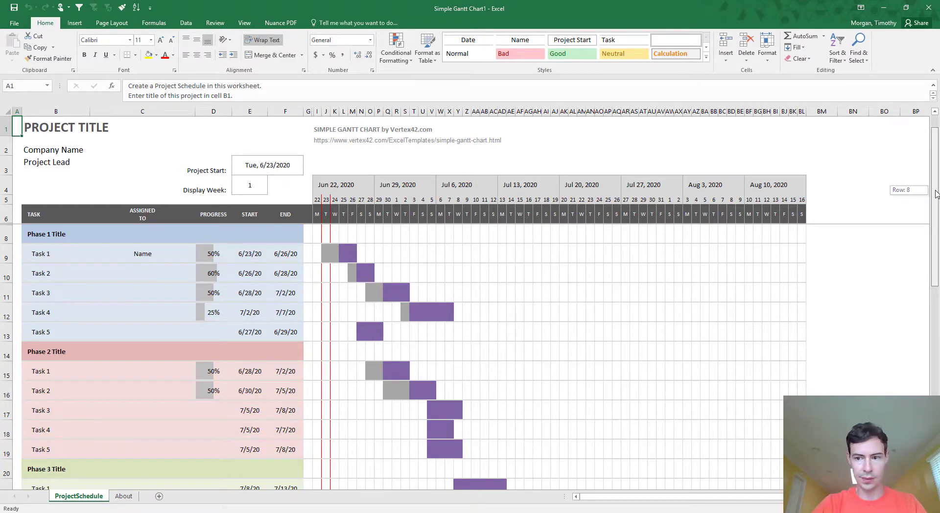
pyautogui.moveTo(935, 194); pyautogui.dragTo(935, 193)
pyautogui.click(5, 347)
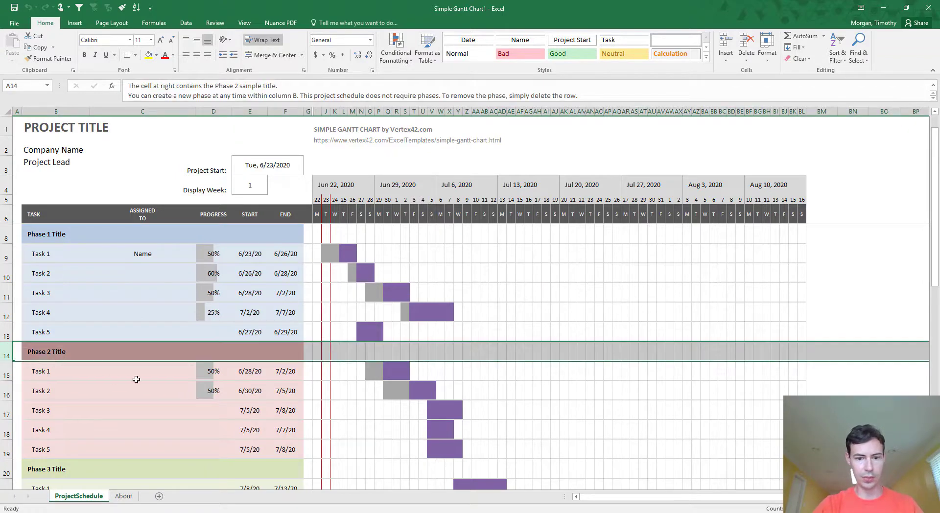
pyautogui.scroll(-4, 134, 380)
pyautogui.keyDown('shift'); pyautogui.click(10, 454); pyautogui.keyUp('shift')
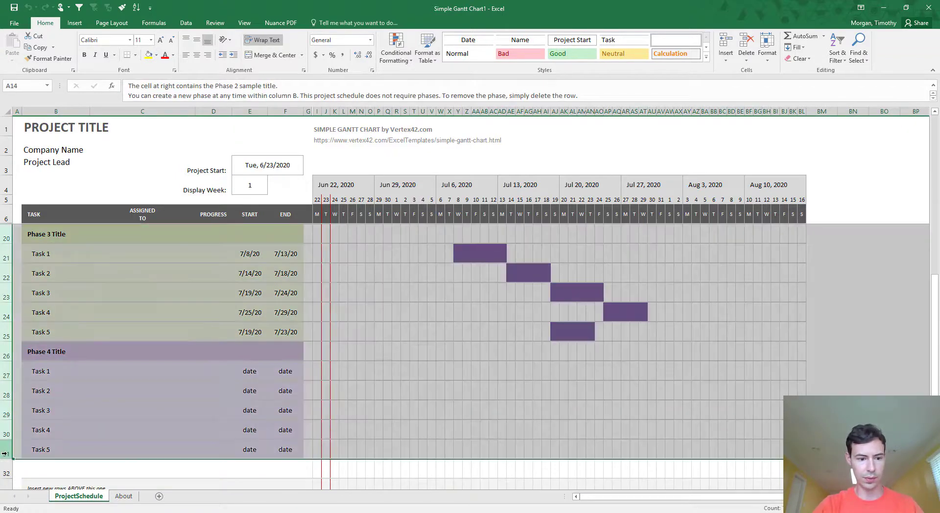
pyautogui.rightClick(10, 455)
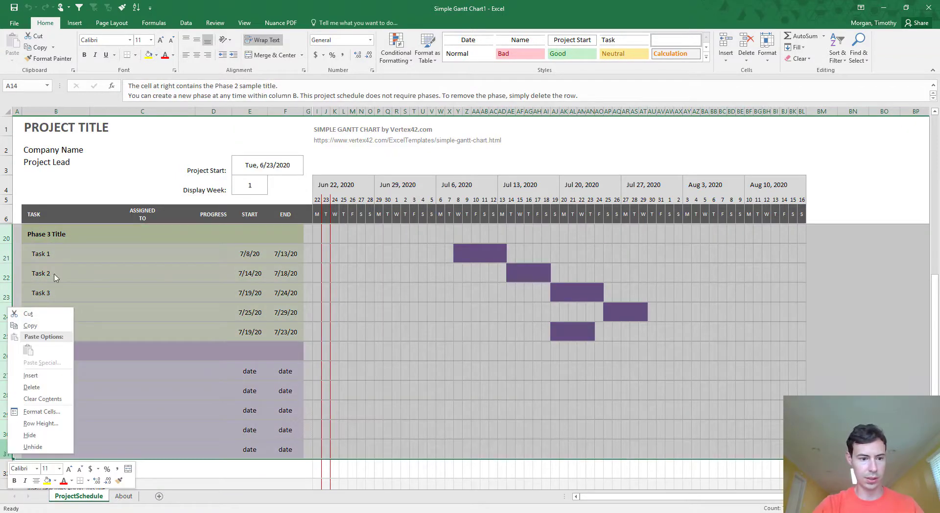
pyautogui.click(32, 437)
pyautogui.scroll(2, 273, 284)
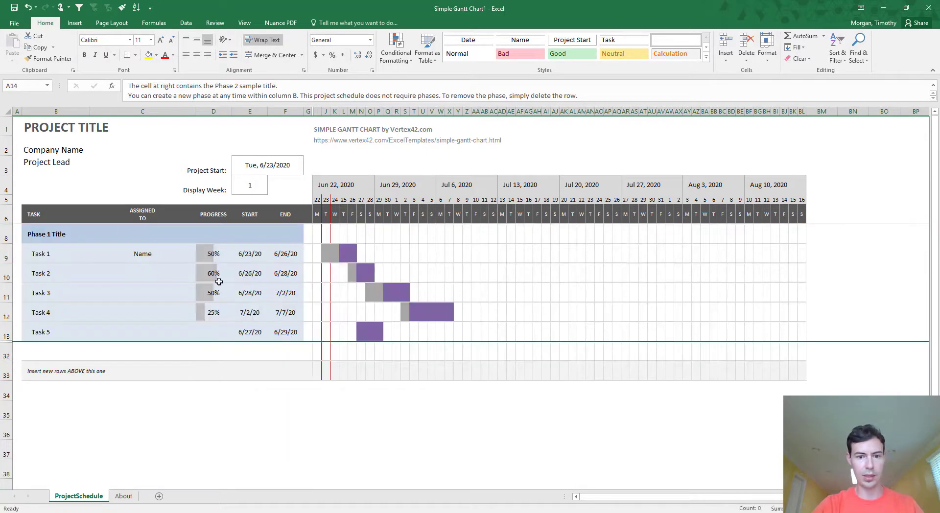
# Step: Rename the Phase 1 tasks to Initiation, Planning, Execution and Close-out
pyautogui.click(58, 253)
pyautogui.write('Initiation')
pyautogui.press('Return')
pyautogui.write('Planning')
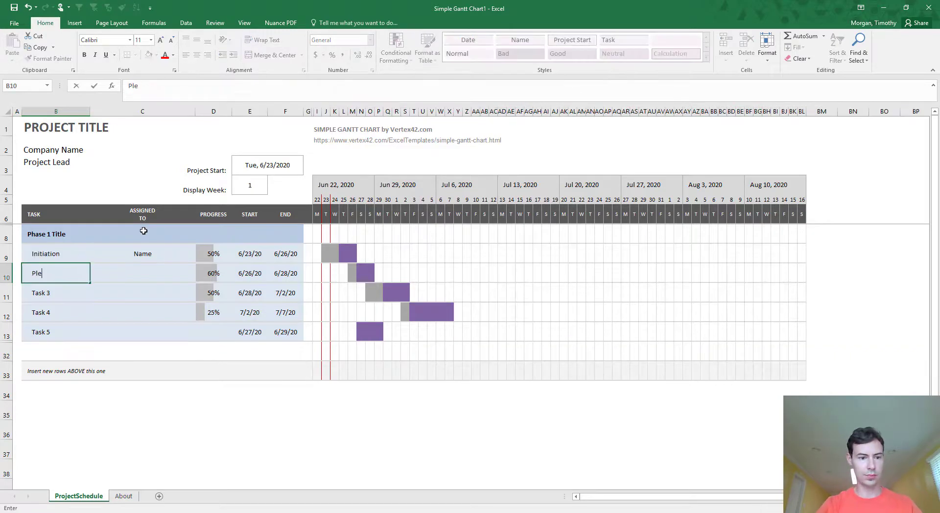
pyautogui.press('Return')
pyautogui.write('Execution')
pyautogui.press('Return')
pyautogui.write('Close-out')
# Step: Delete the leftover Task 5 row and select Initiation's progress and assigned-to cells
pyautogui.rightClick(7, 332)
pyautogui.click(59, 424)
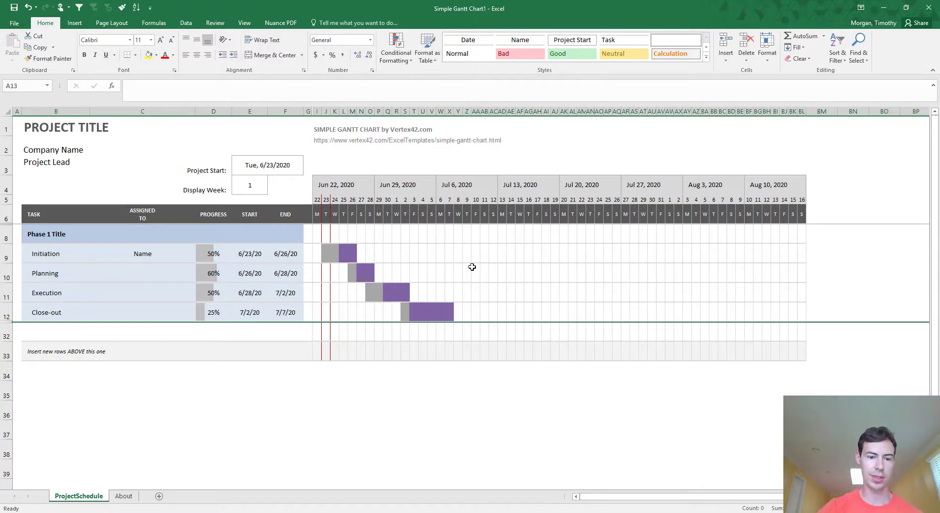
pyautogui.click(209, 256)
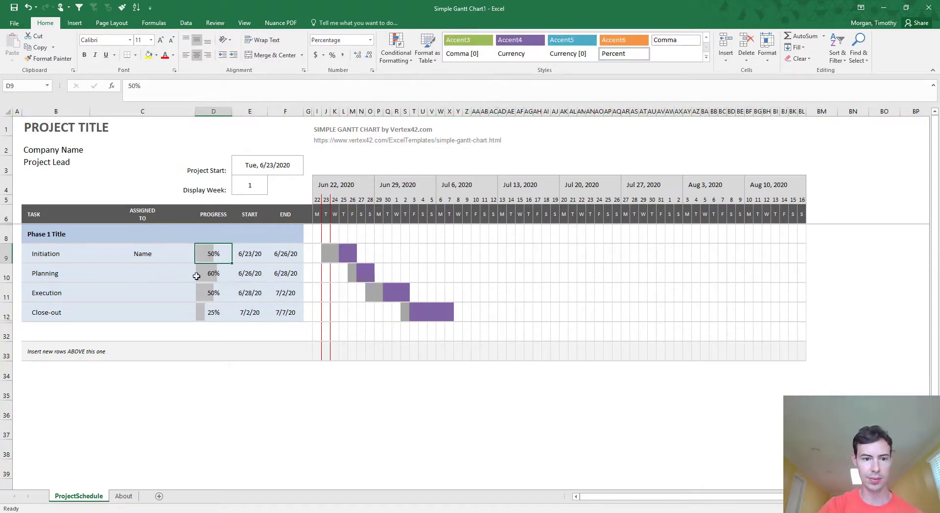
pyautogui.click(140, 250)
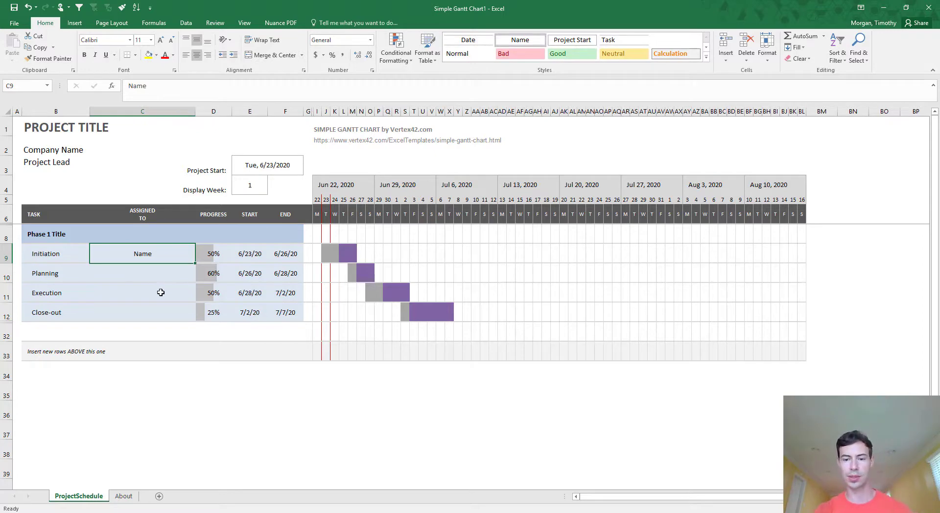